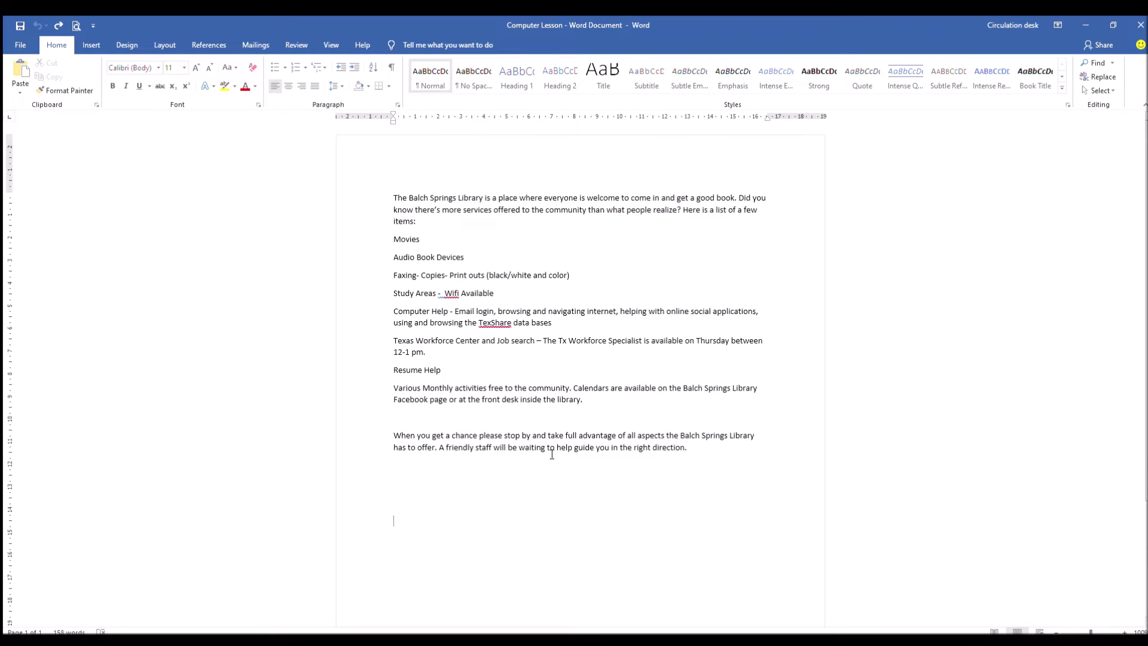
- Insert the Balch Springs Library & Learning Center logo at the top and shrink it to a short banner
left_click(393, 198)
left_click(91, 46)
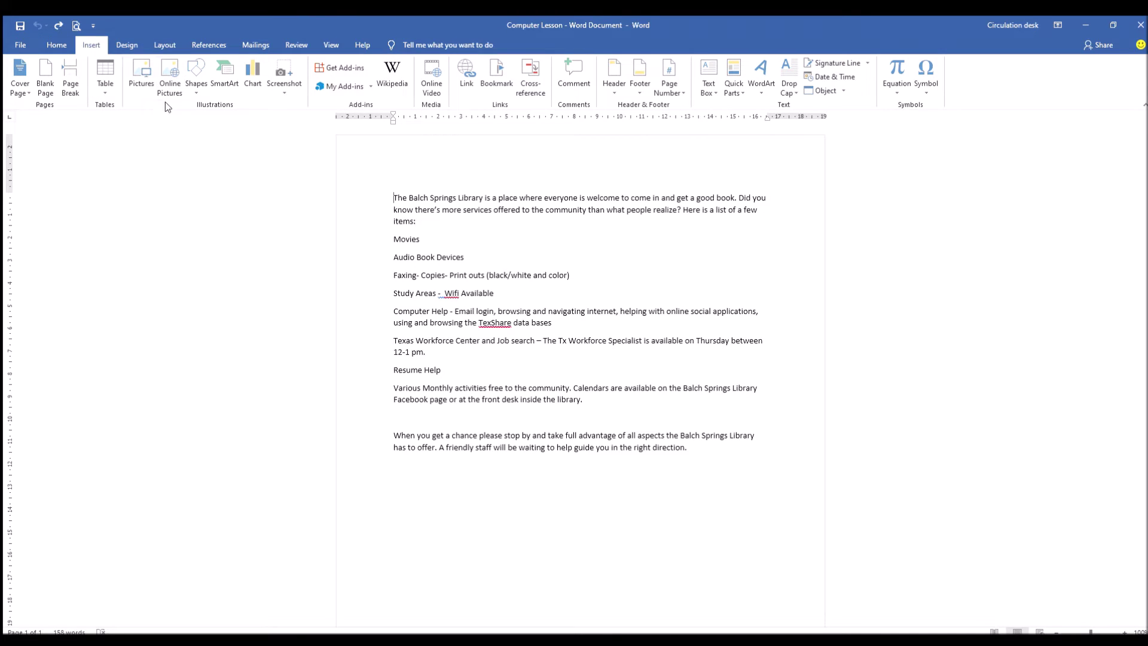
left_click(143, 75)
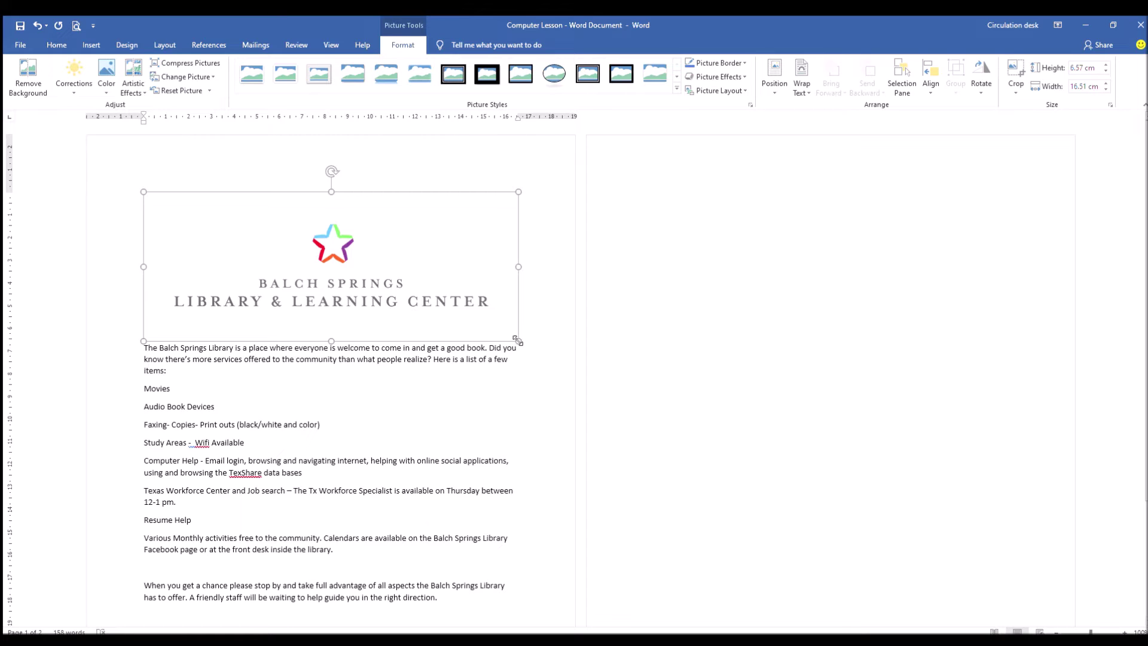
mouse_move(519, 340)
left_mouse_down()
mouse_move(395, 216)
mouse_move(501, 329)
left_mouse_up()
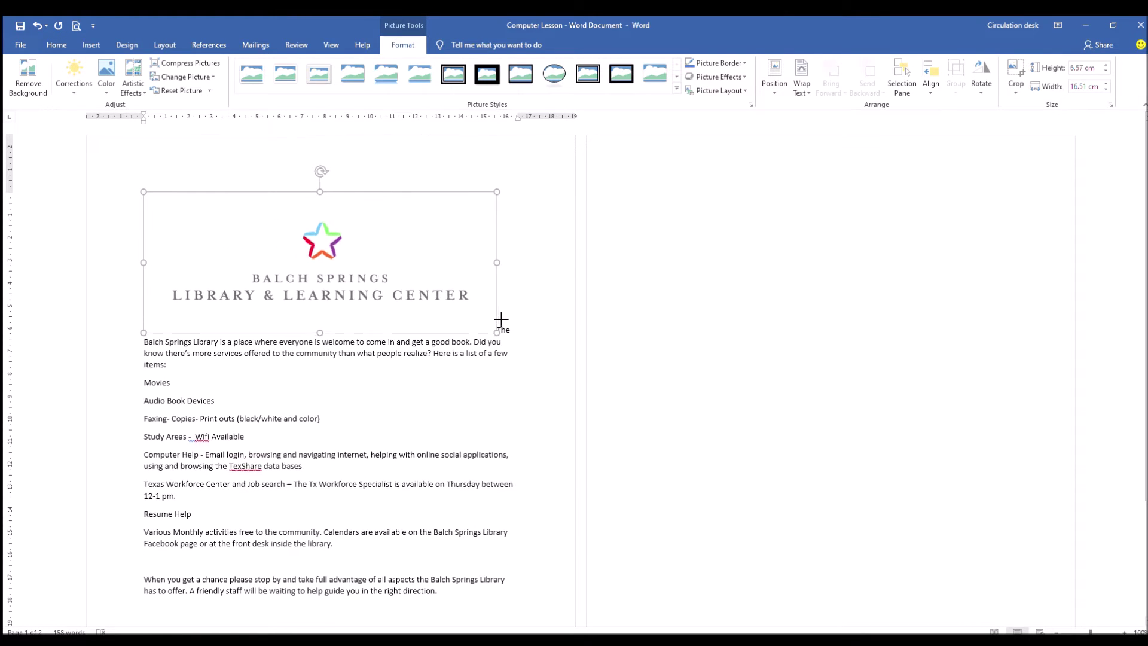
left_click_drag(320, 332, 325, 282)
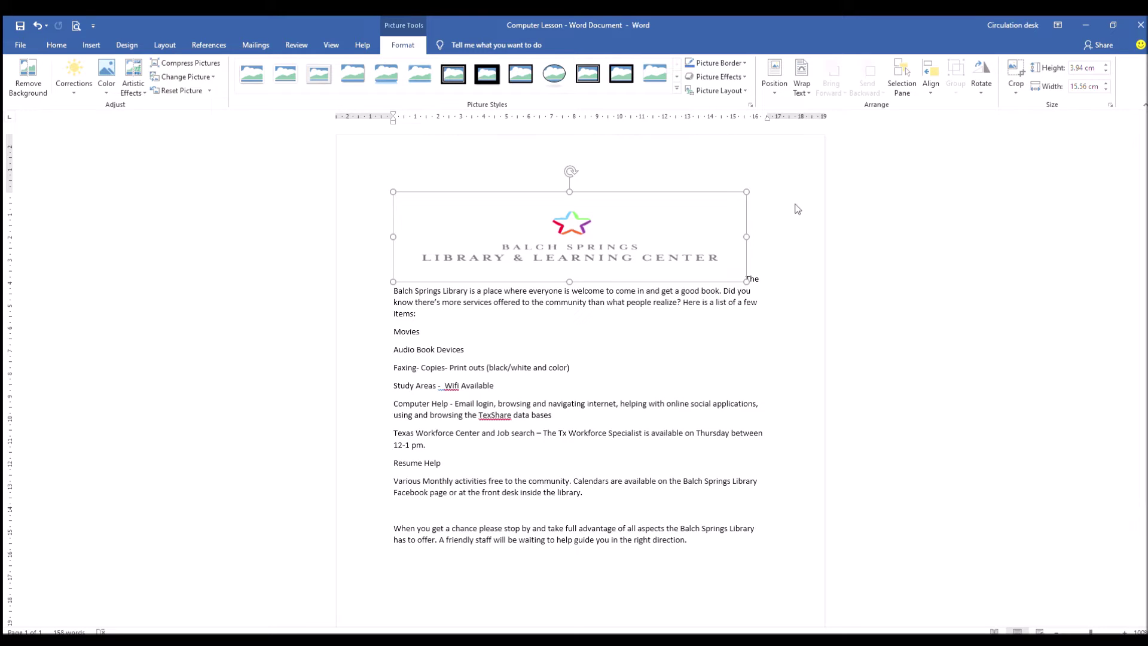
- Cycle the logo's wrapping to In Line with Text so the services text sits below it
key("ctrl+z")
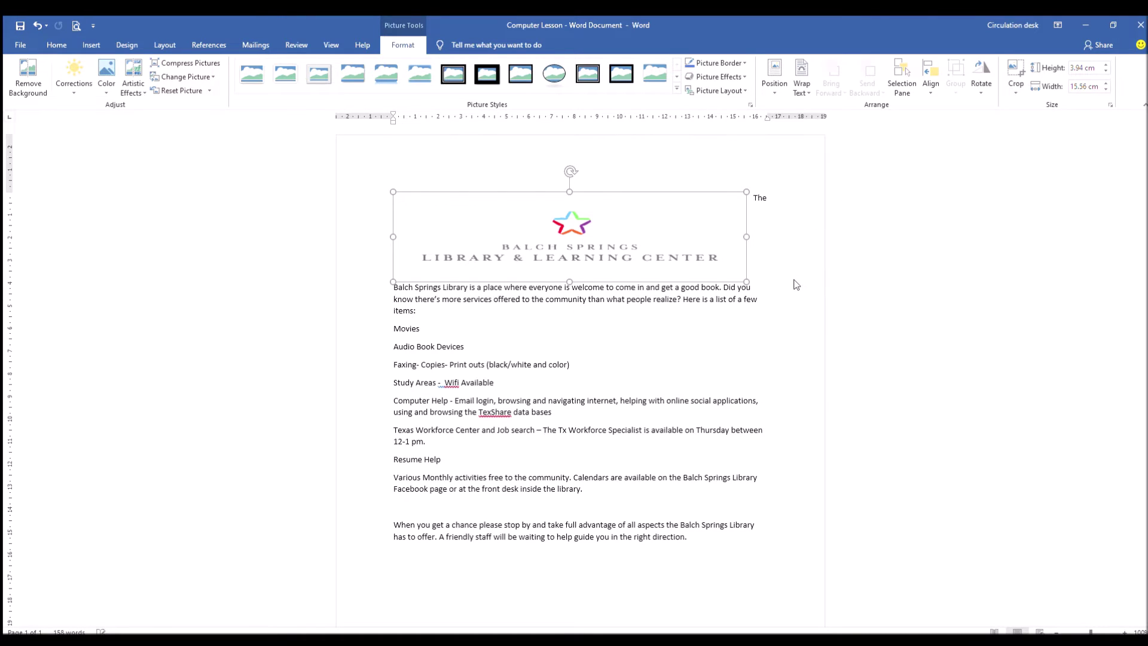
key("ctrl+z")
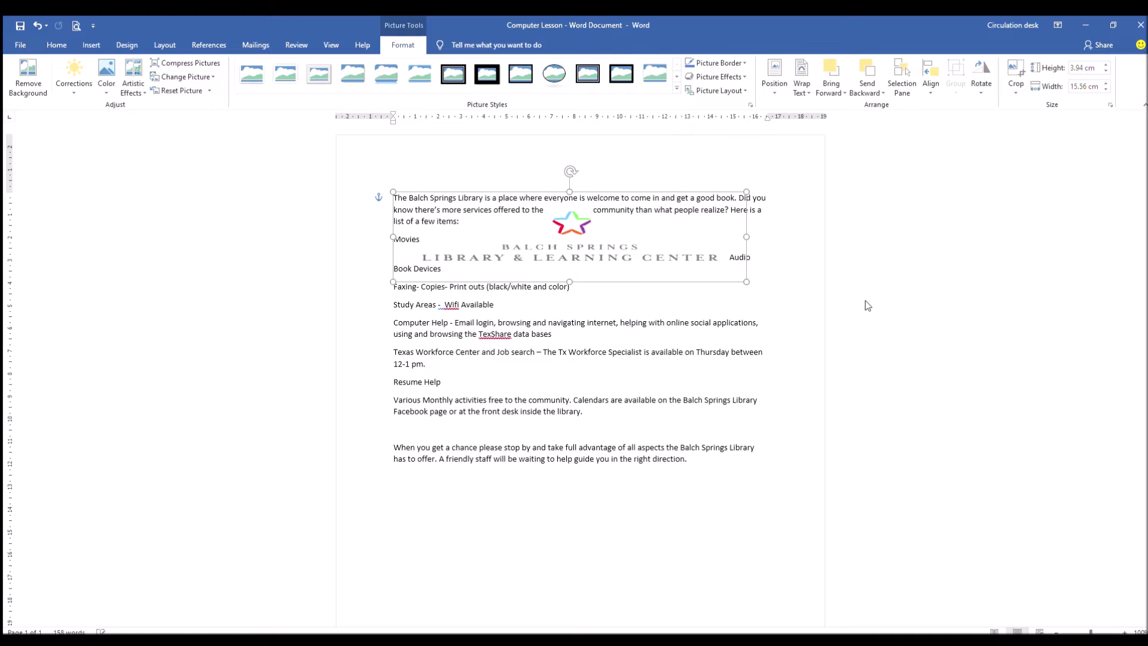
key("ctrl+z")
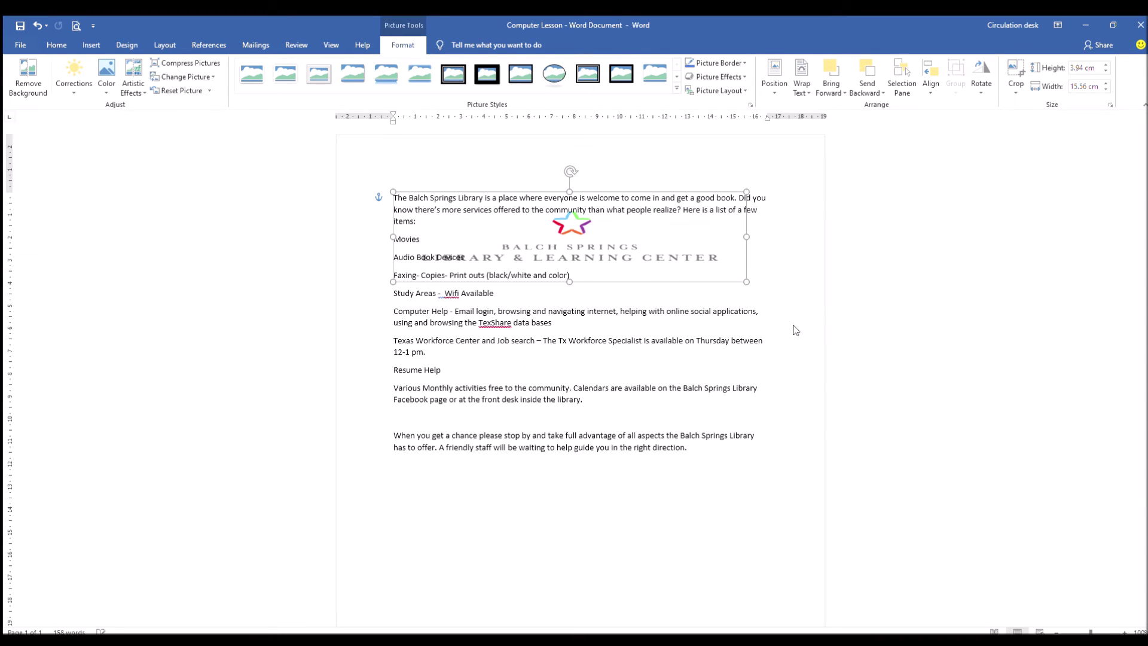
key("ctrl+z")
key("ctrl+z")
key("ctrl+z")
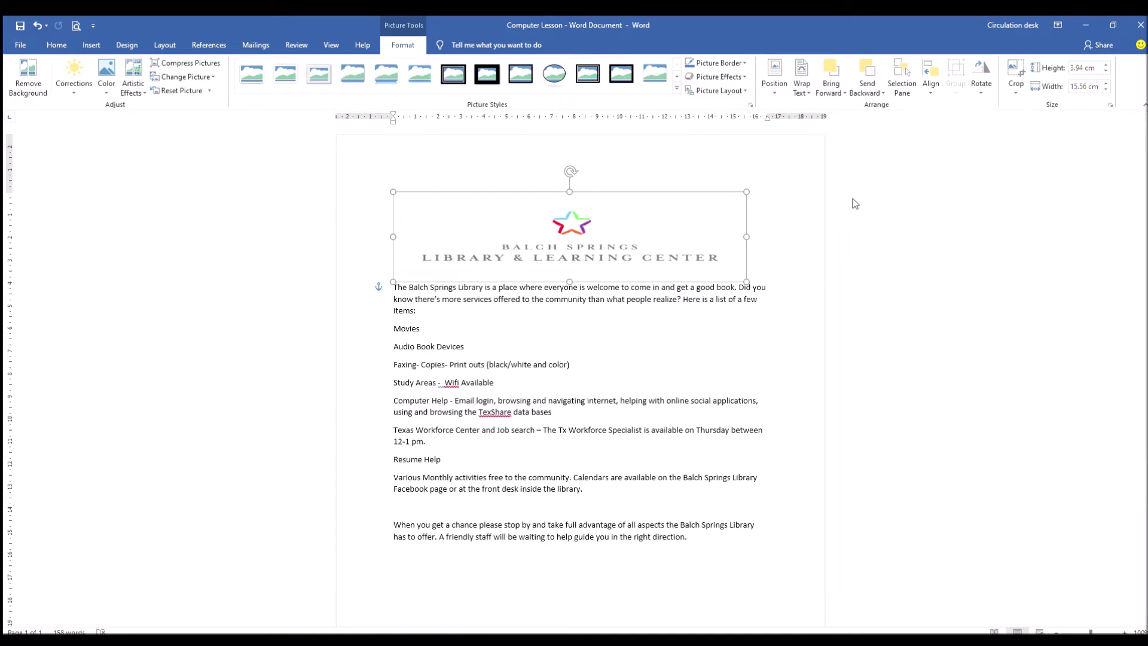
left_click(697, 548)
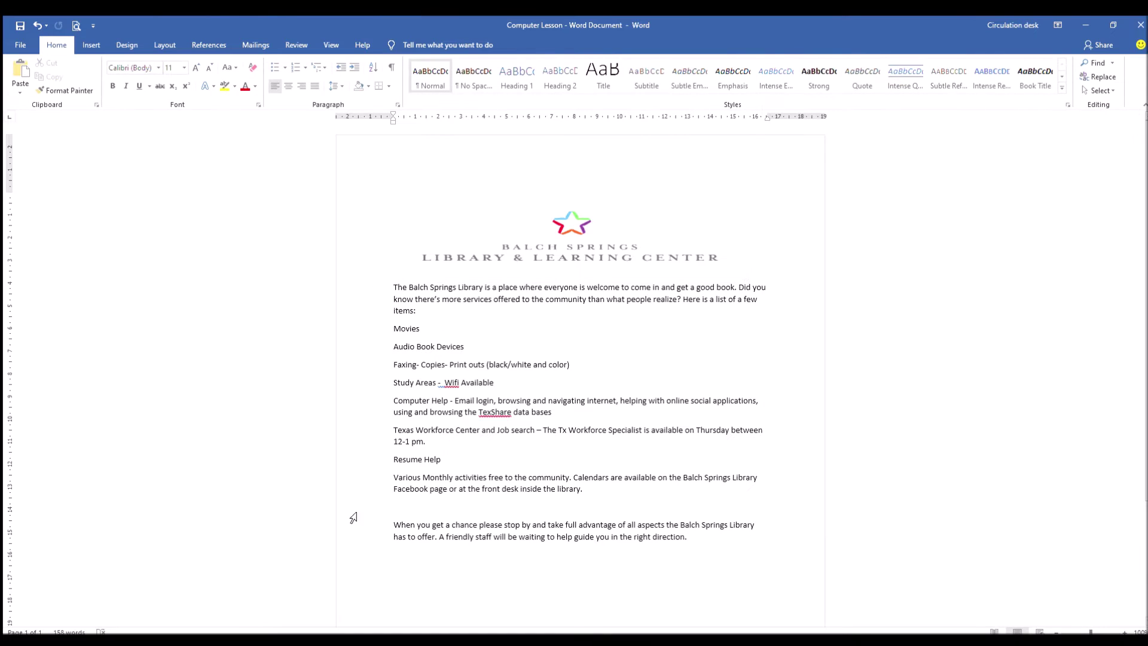
- Insert a clip-art picture of books and drag it below the opening paragraph
left_click(92, 44)
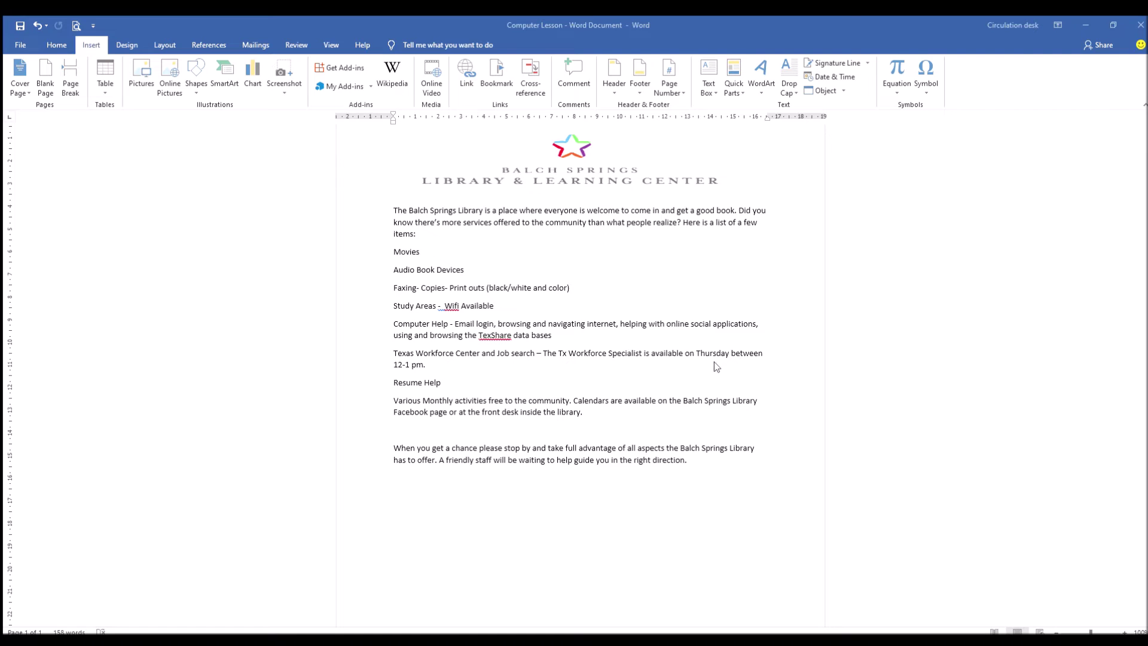
key("ctrl+v")
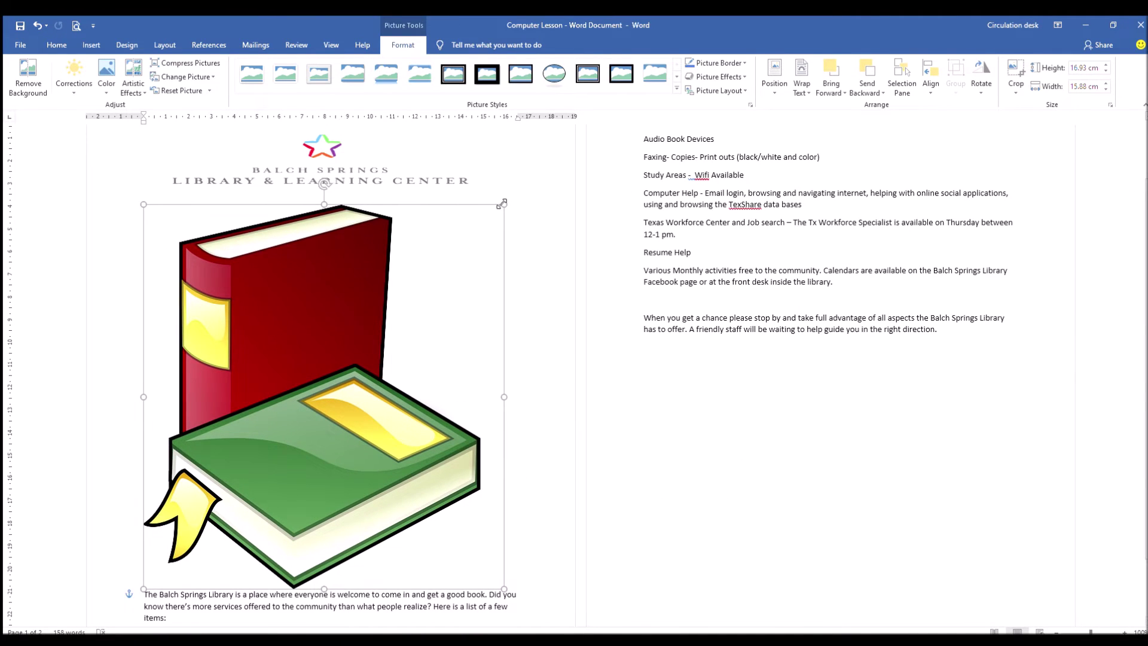
left_click_drag(503, 202, 407, 268)
- Shrink the book picture, squash its height and move it beside the logo
left_click_drag(143, 249, 87, 457)
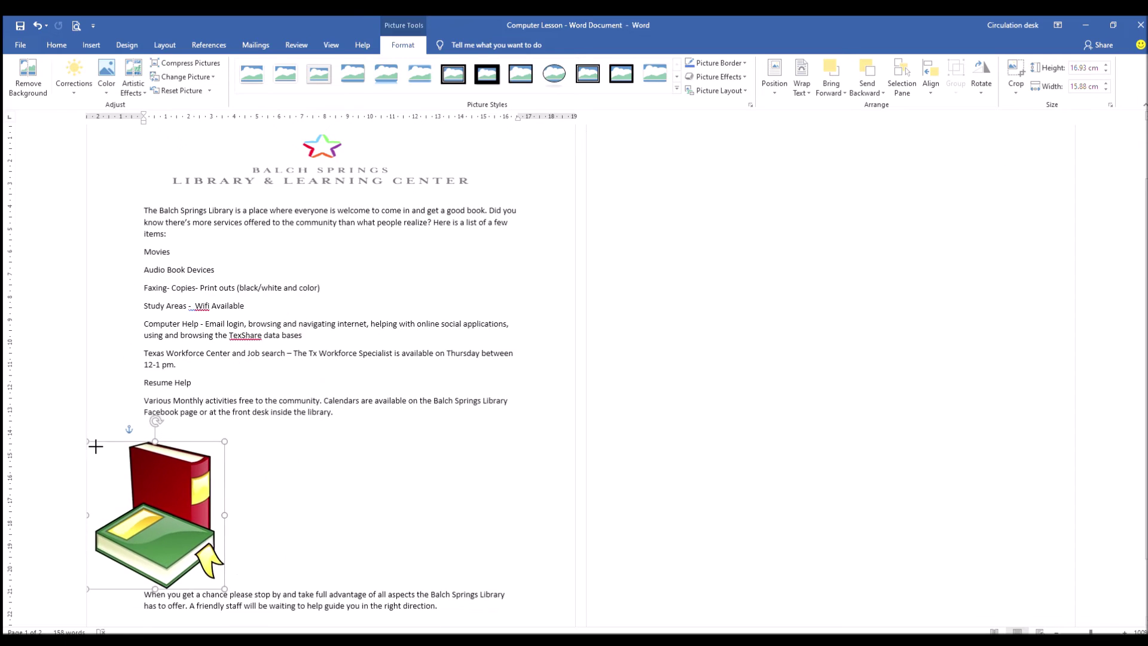
left_click_drag(153, 503, 226, 473)
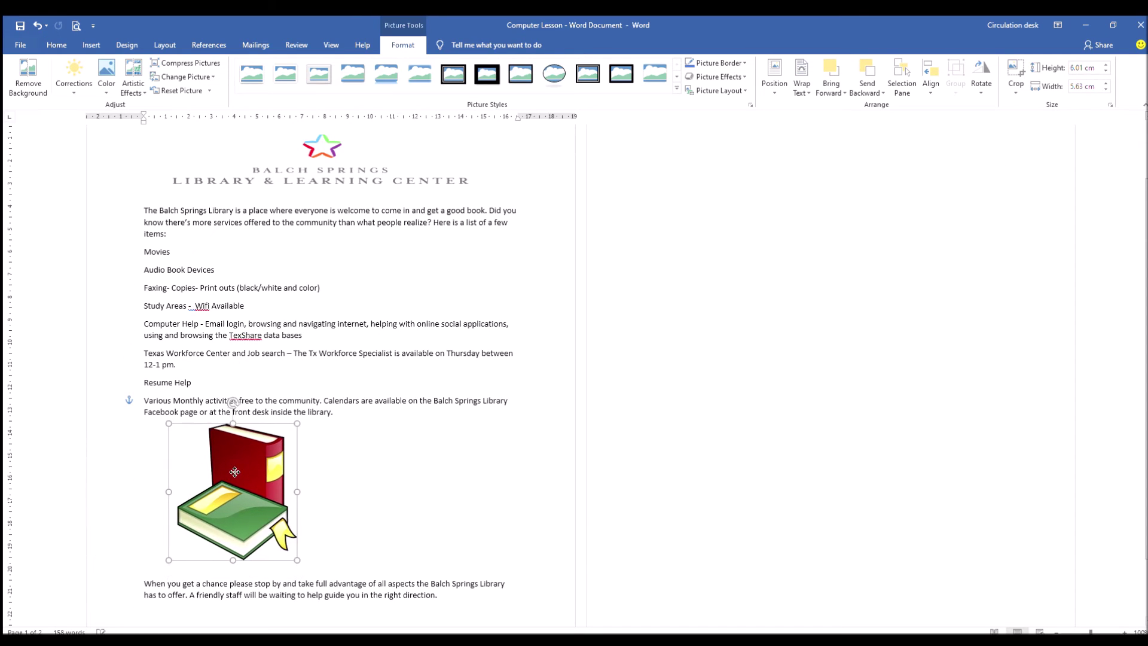
left_click_drag(281, 563, 253, 495)
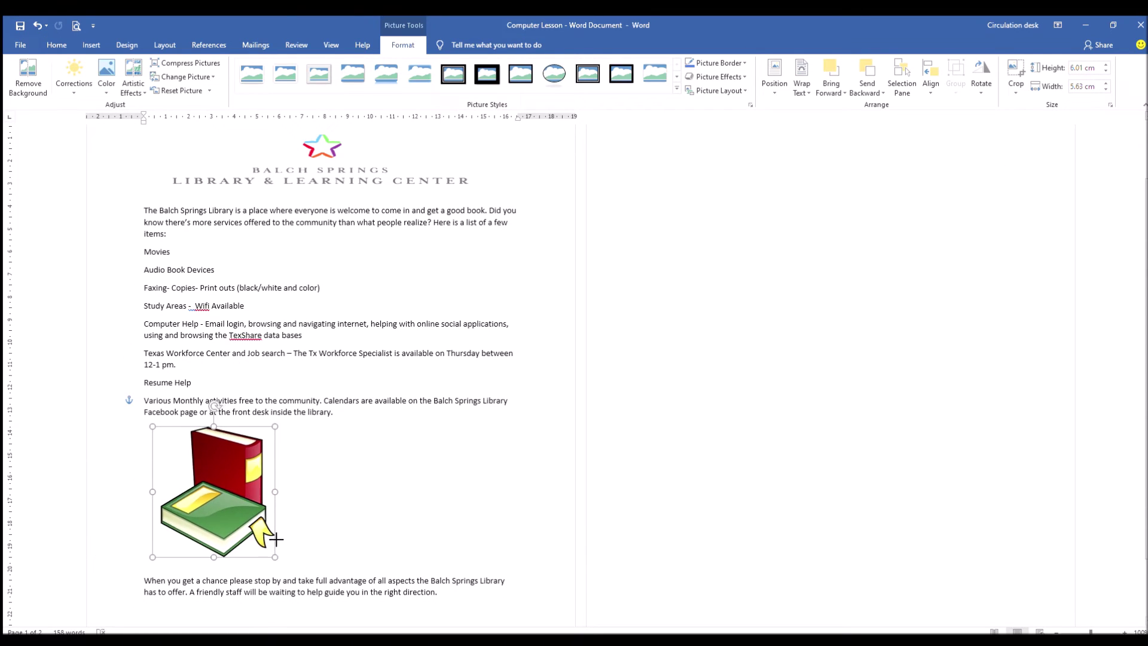
mouse_move(201, 529)
left_mouse_down()
mouse_move(227, 466)
mouse_move(135, 157)
left_mouse_up()
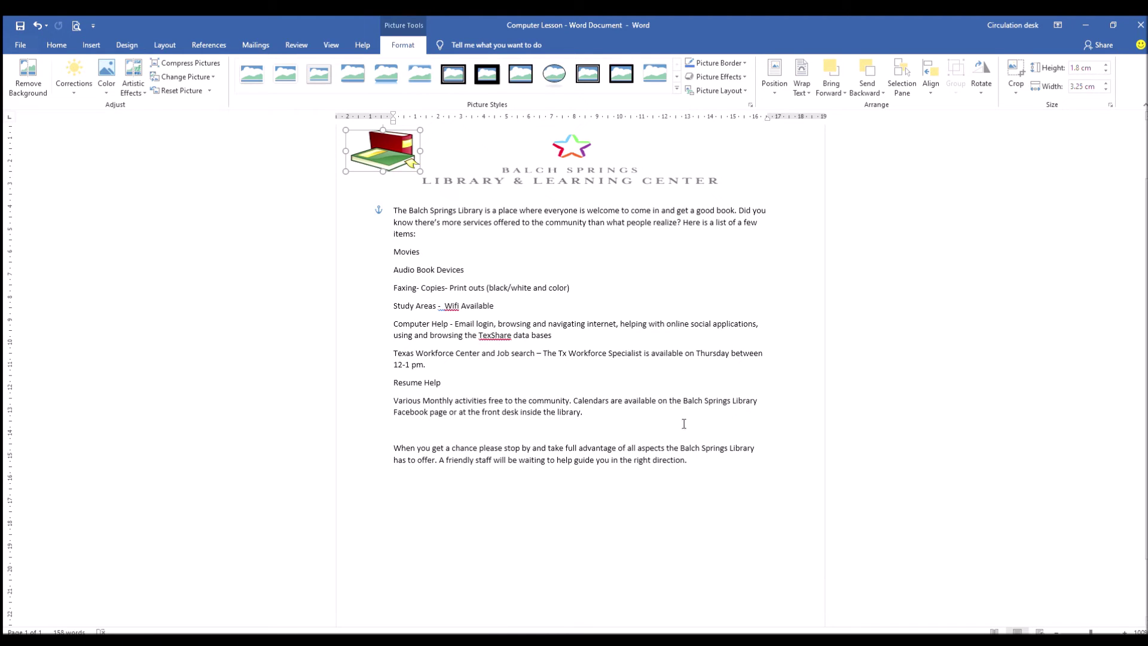
- Delete the book picture and view the file information page showing one page and 158 words
left_click(882, 282)
left_click(565, 606)
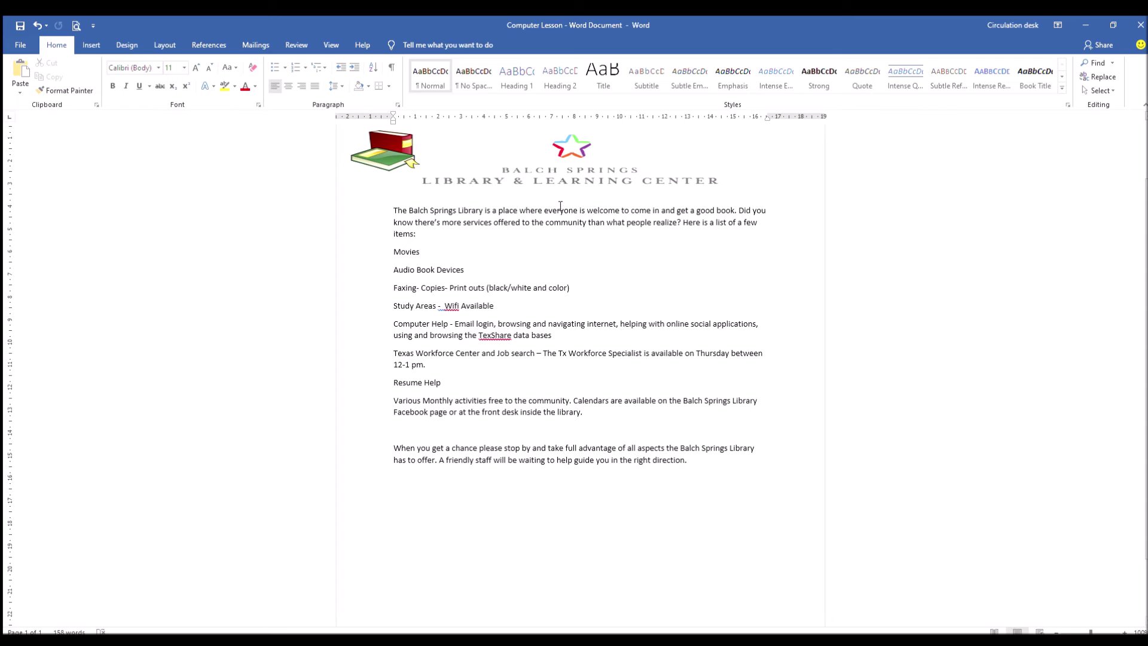
left_click(387, 157)
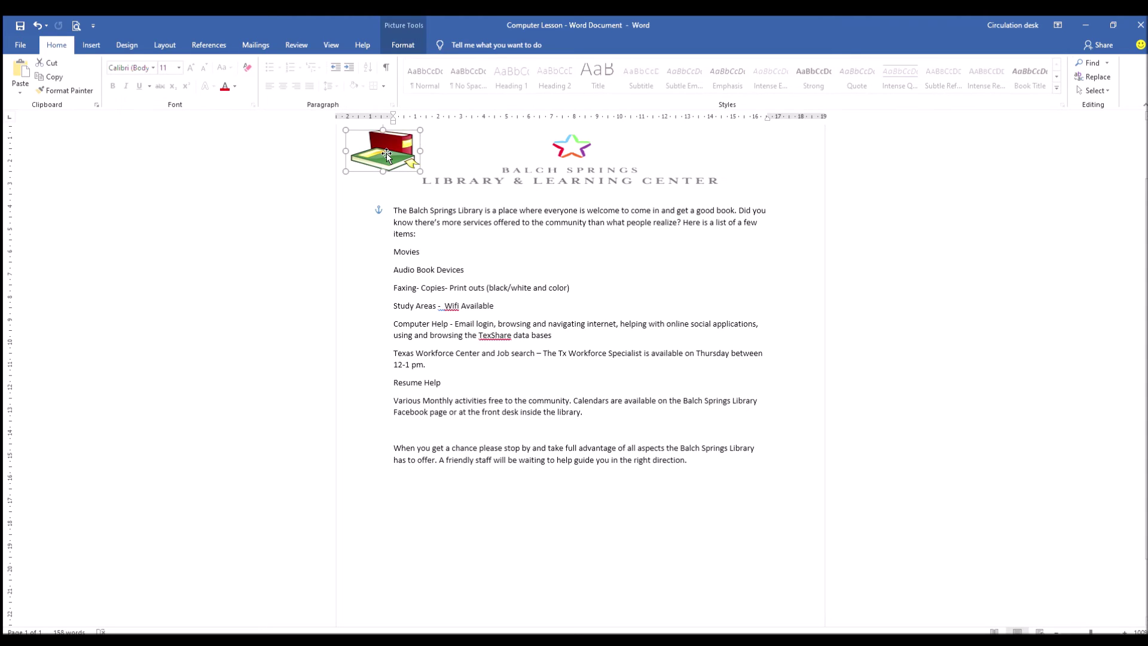
key("Delete")
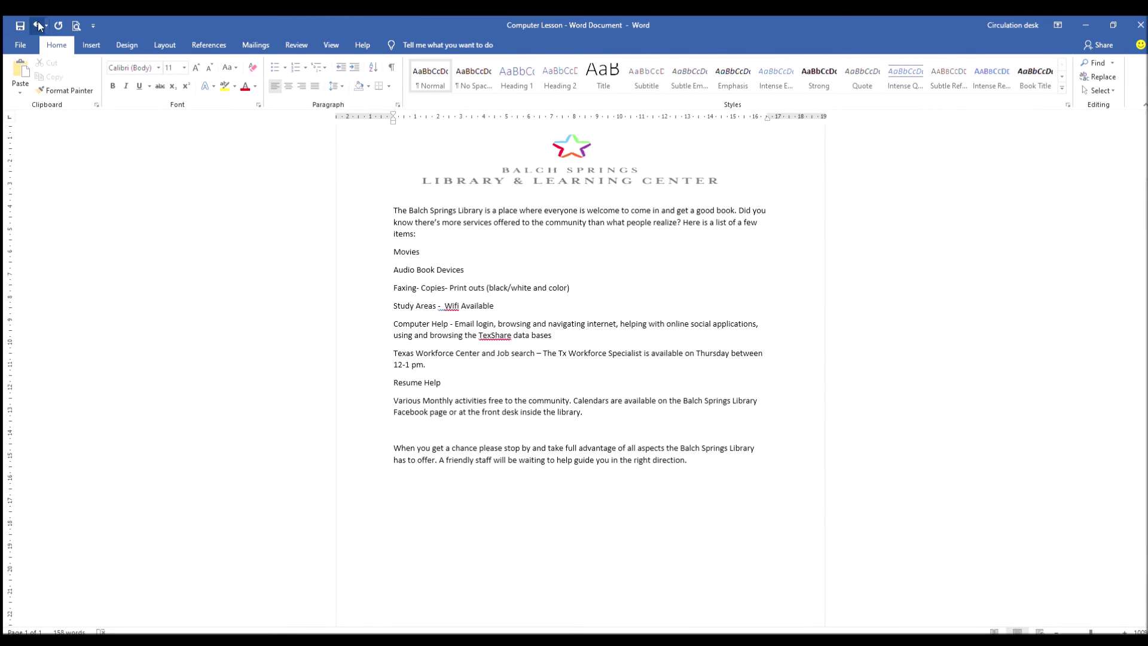
left_click(16, 45)
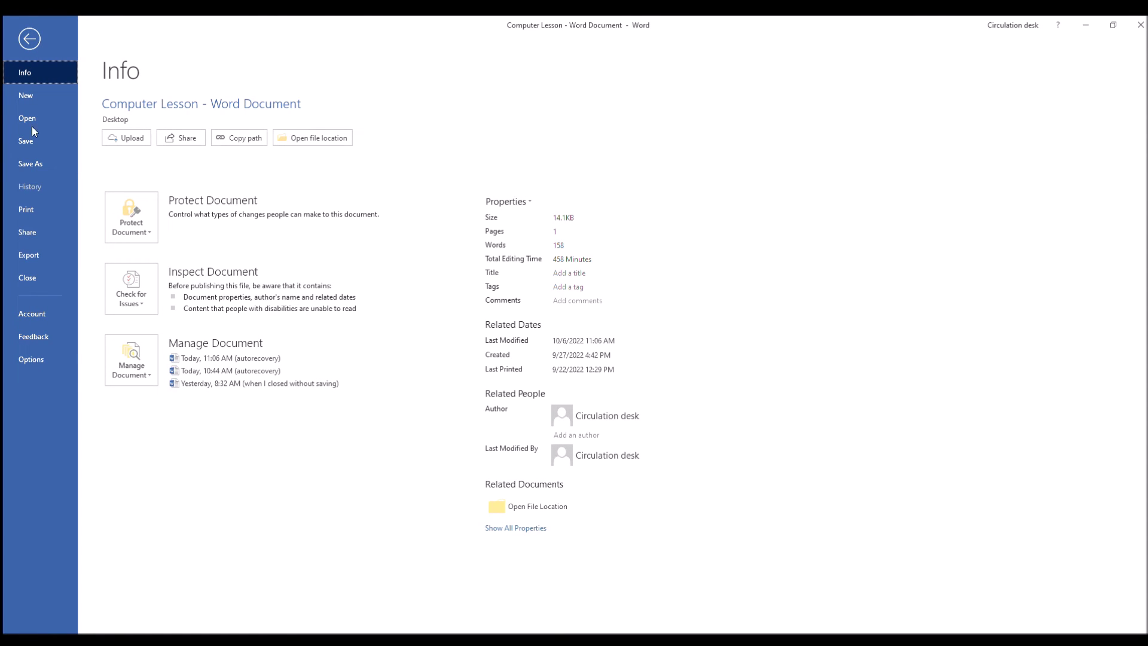
- Save the document to the Desktop through Save As
left_click(37, 166)
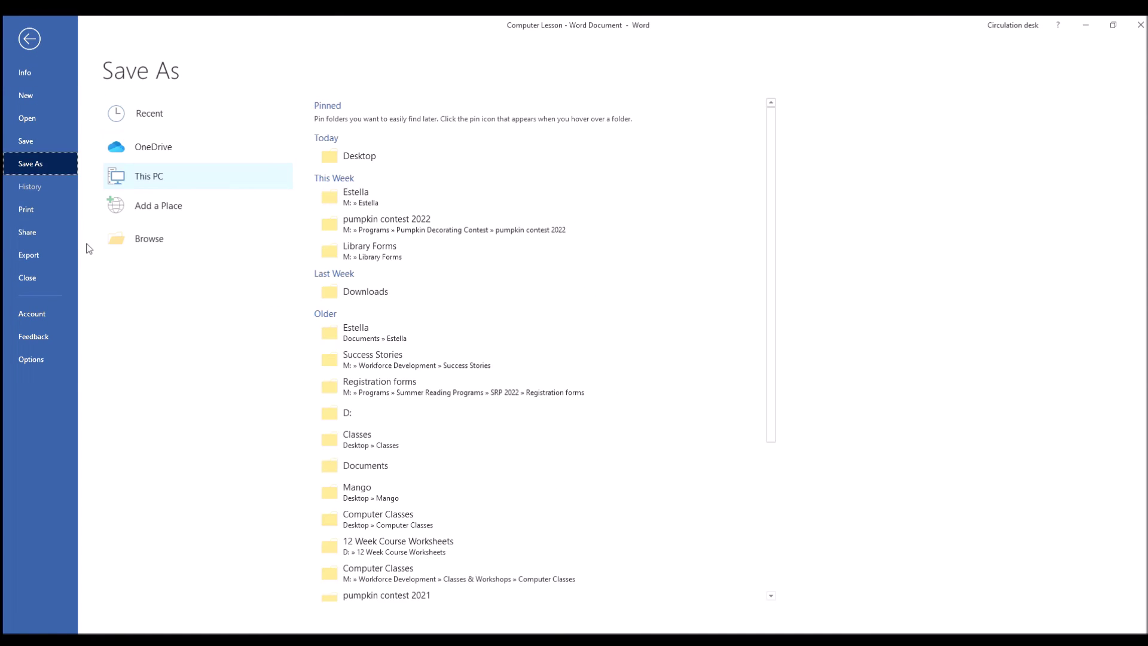
left_click(359, 157)
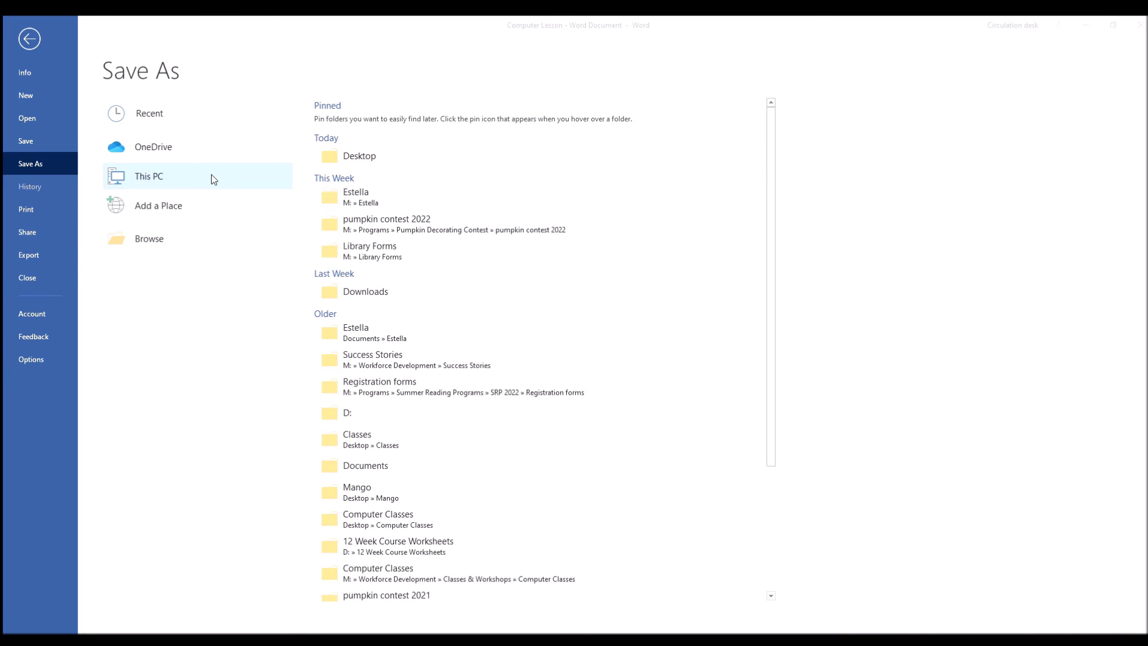